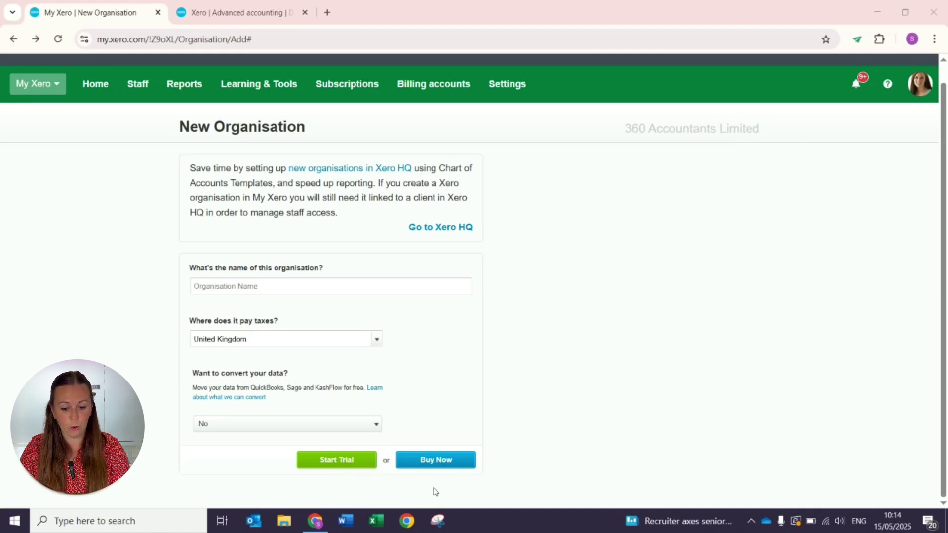
Create a United Kingdom trial organisation named A Smith Limited without converting any existing data.
left_click(268, 291)
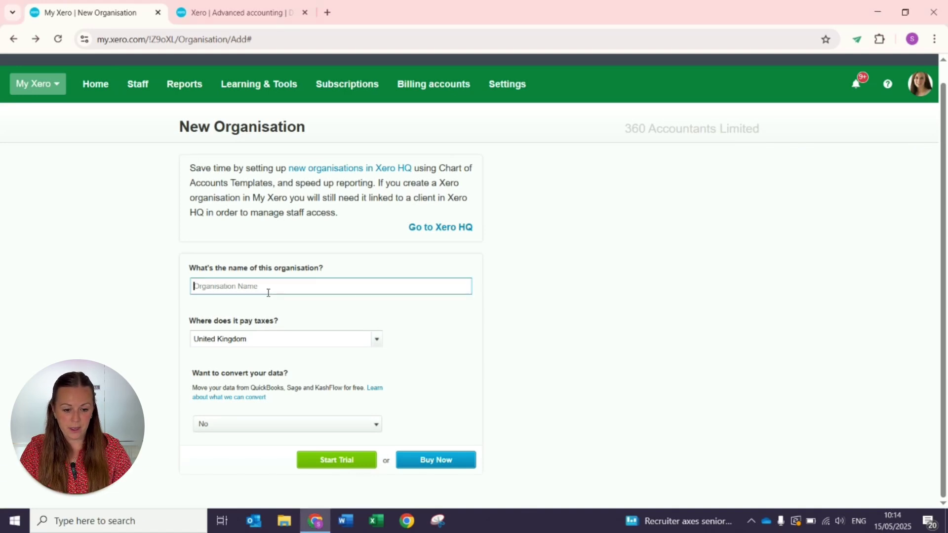
type("A")
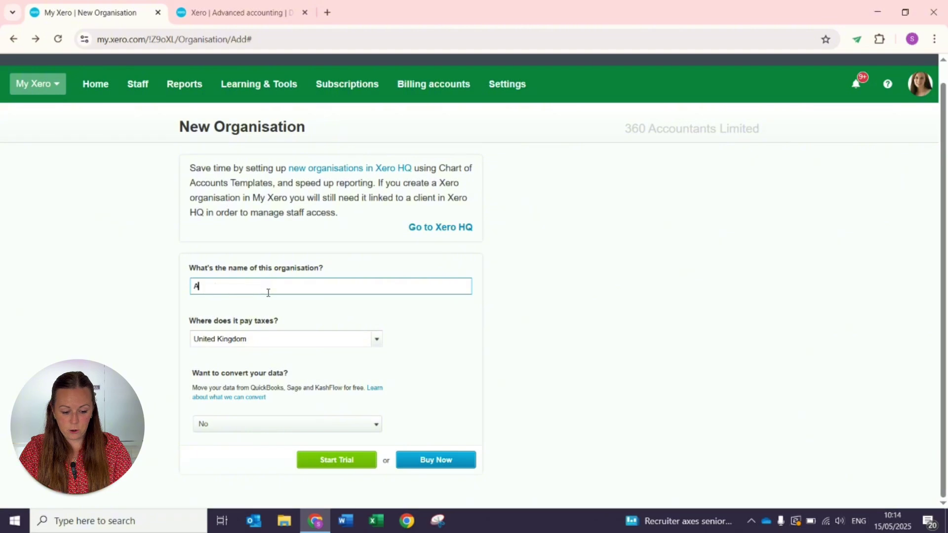
type(" Smith Limited")
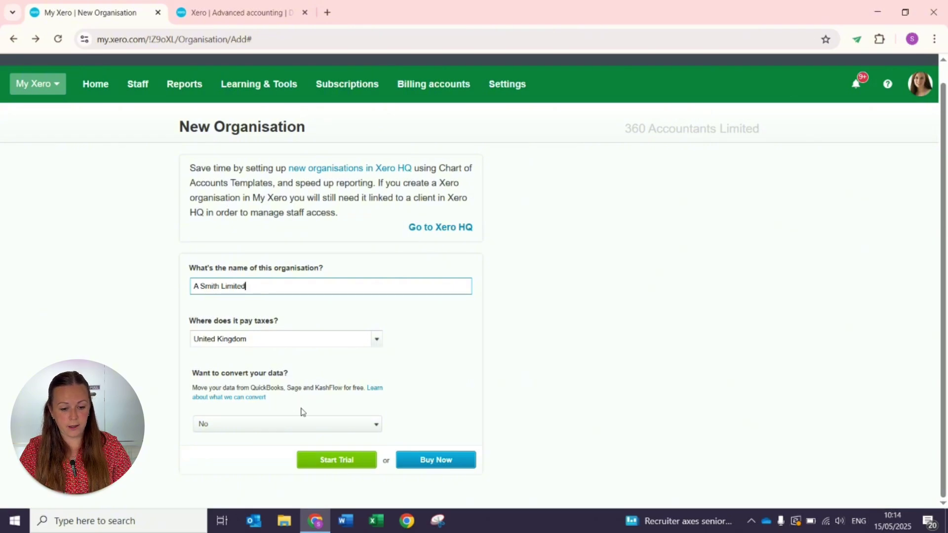
left_click(333, 461)
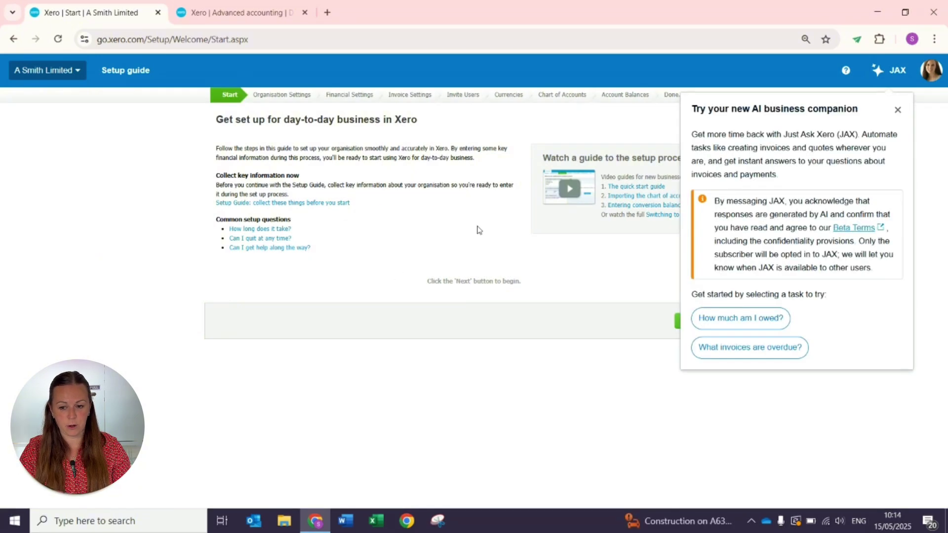
Begin the setup guide and accept the organisation details with Limited Company as the organisation type.
left_click(898, 110)
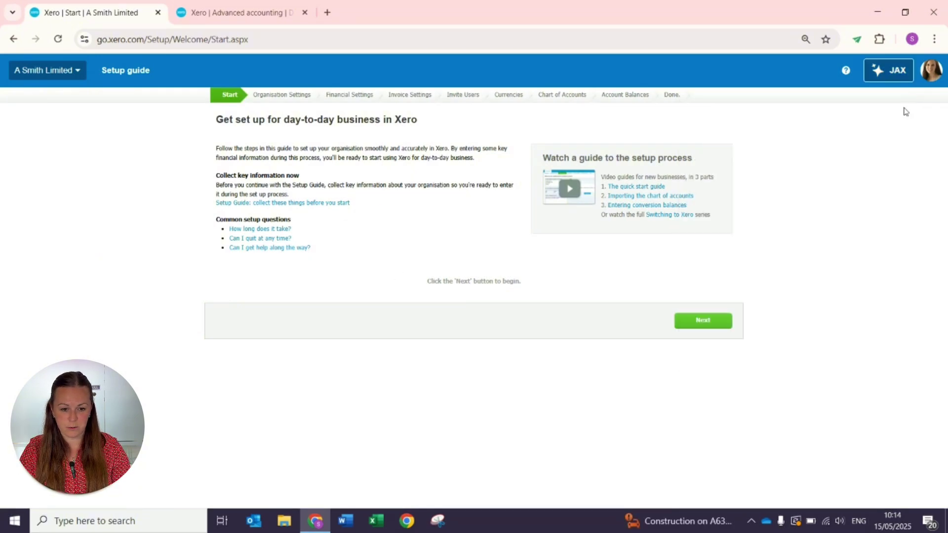
left_click(702, 322)
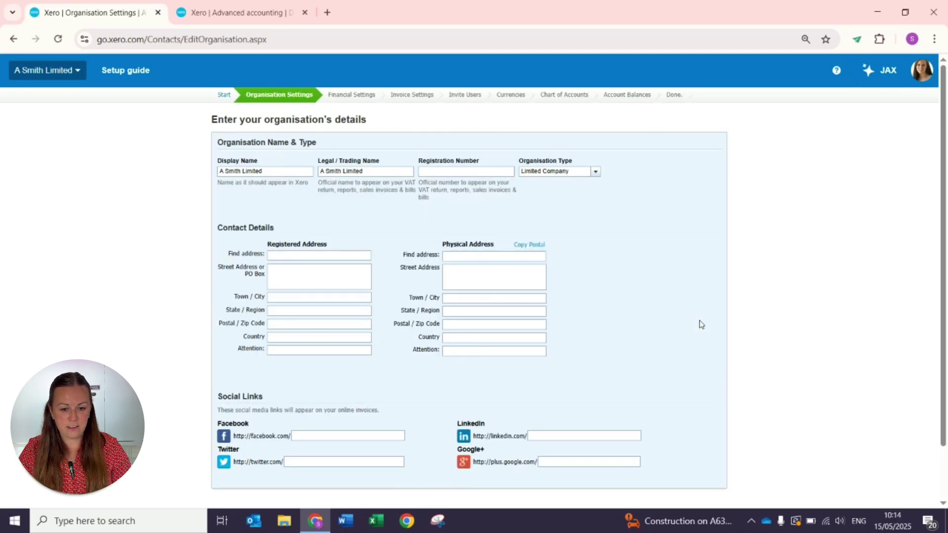
left_click(594, 176)
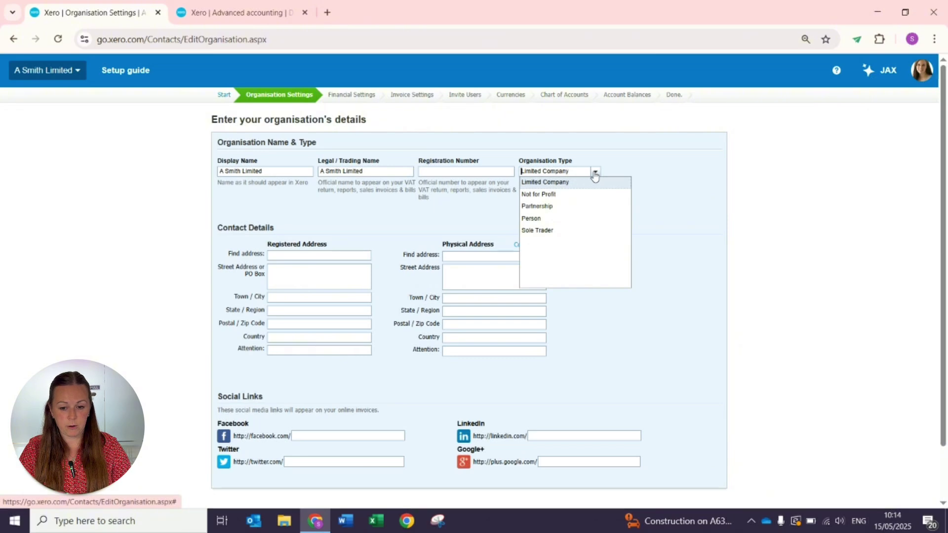
left_click(468, 205)
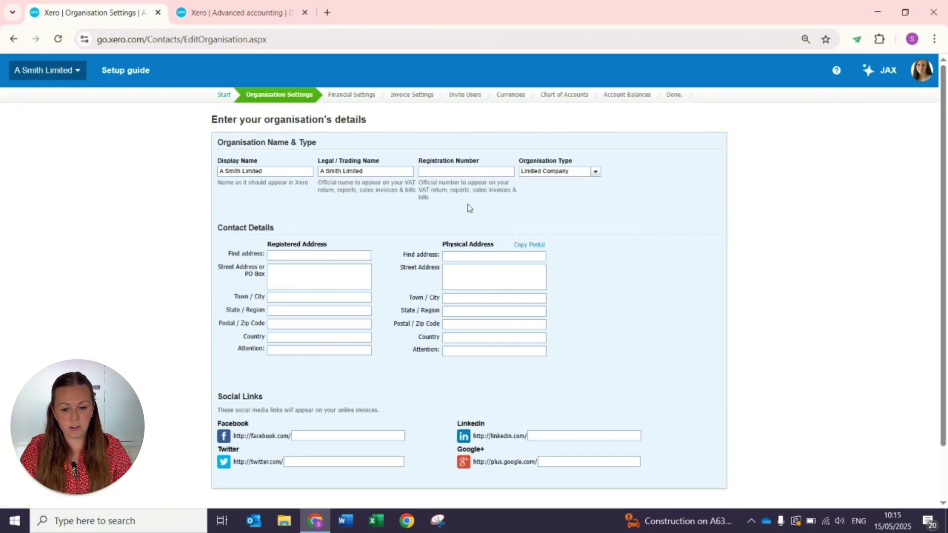
scroll(588, 251, "down", 2)
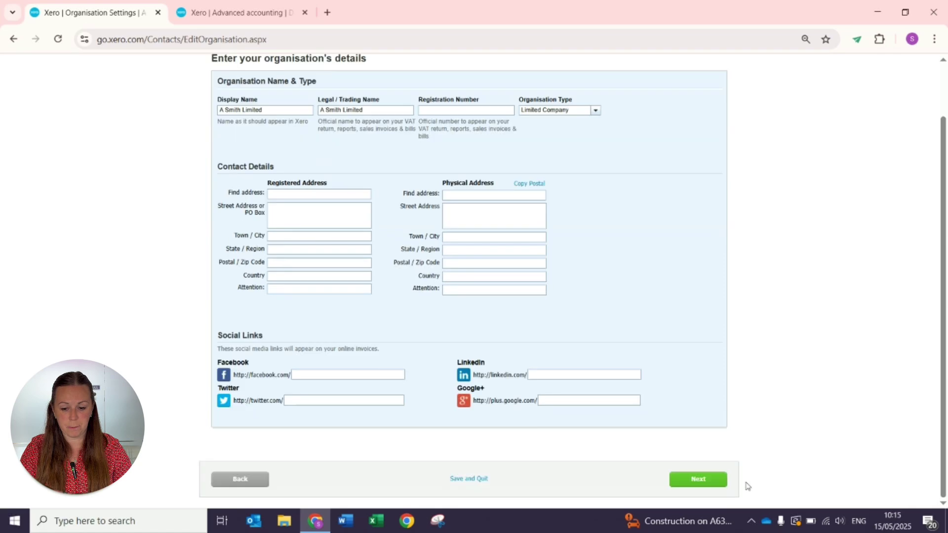
left_click(701, 483)
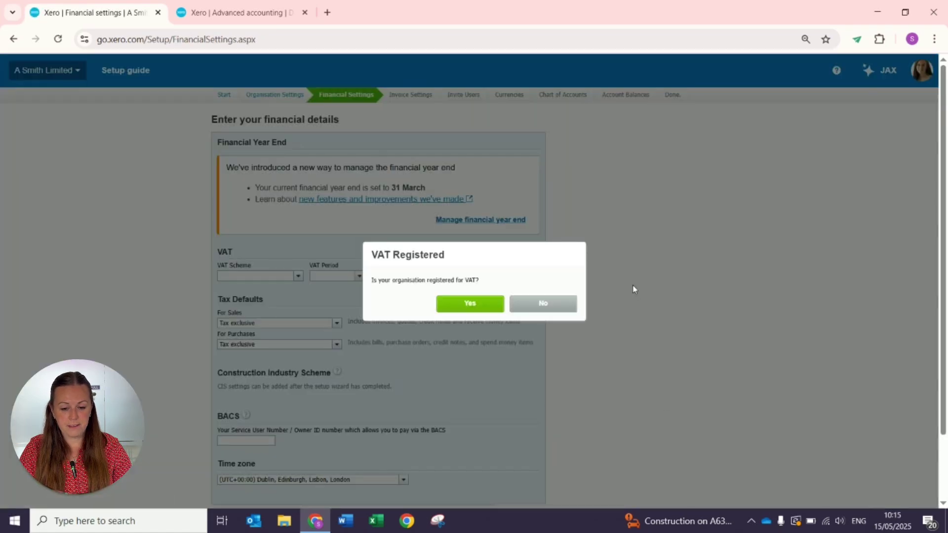
Mark the organisation as VAT registered, set the VAT period to Monthly and save the financial details.
left_click(479, 308)
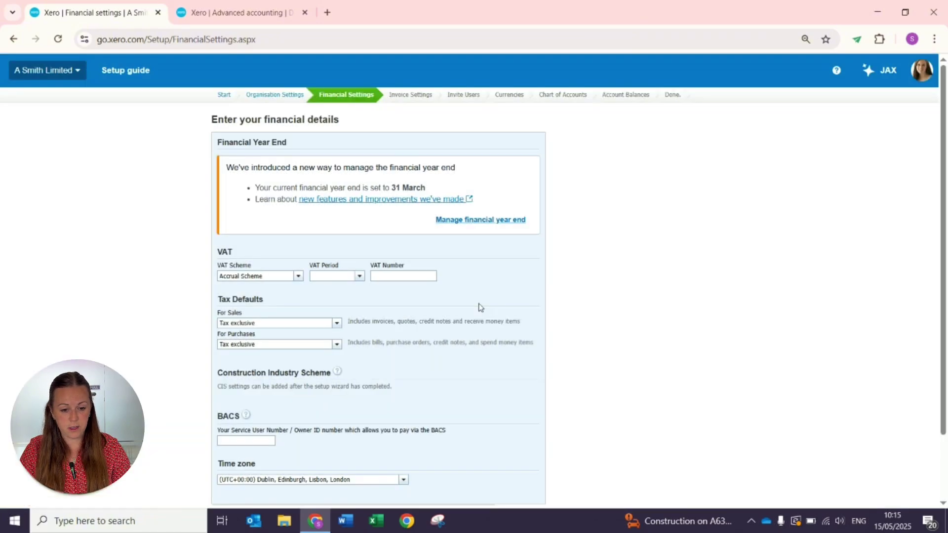
left_click(360, 276)
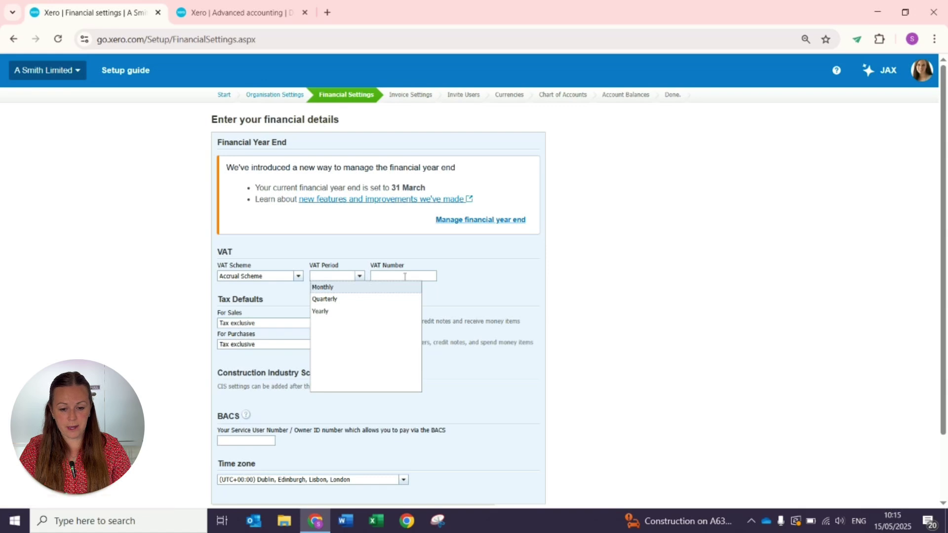
left_click(505, 295)
scroll(505, 294, "down", 2)
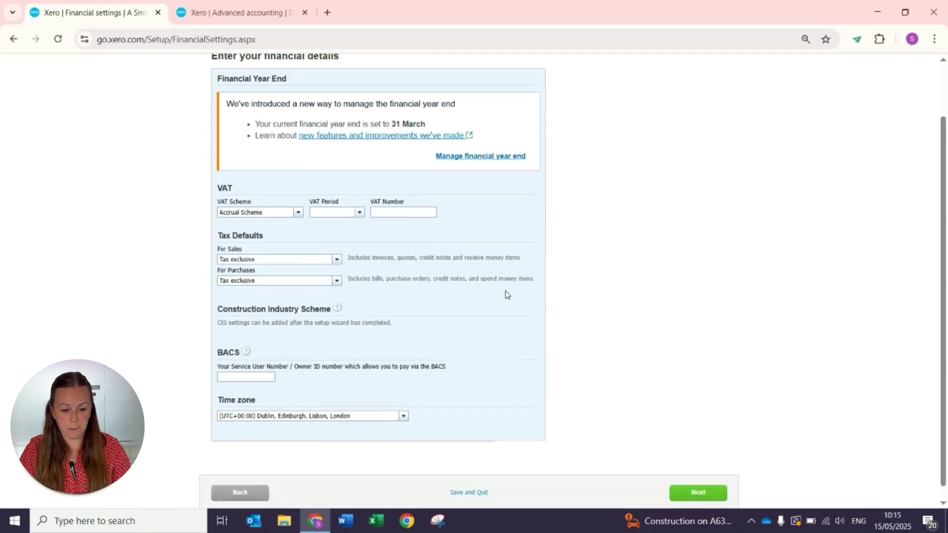
left_click(359, 212)
left_click(330, 225)
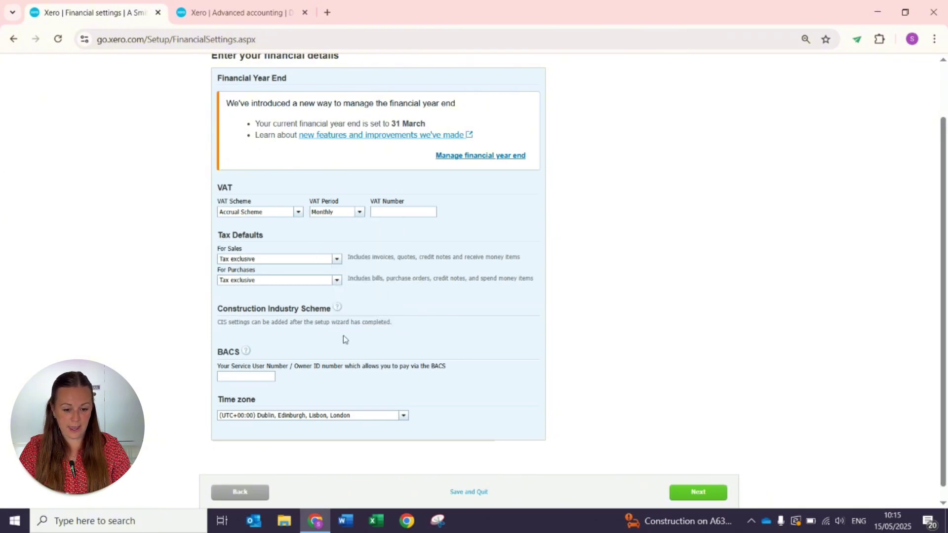
left_click(694, 492)
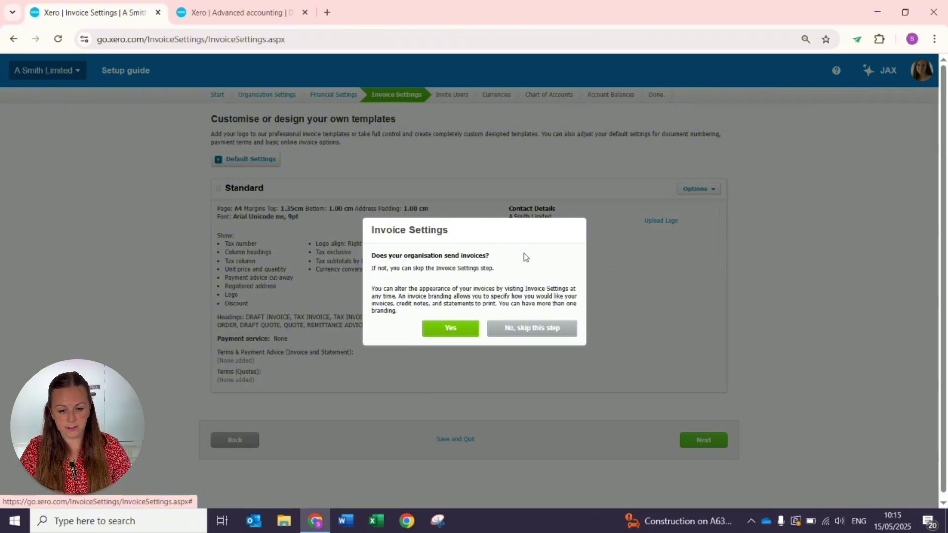
Confirm that the organisation sends invoices and continue with the Standard invoice template.
left_click(453, 328)
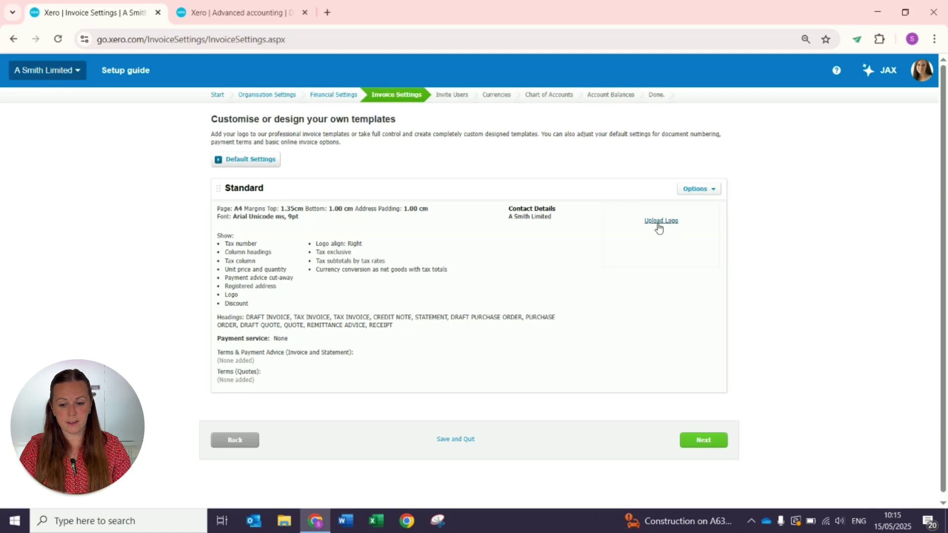
left_click(693, 189)
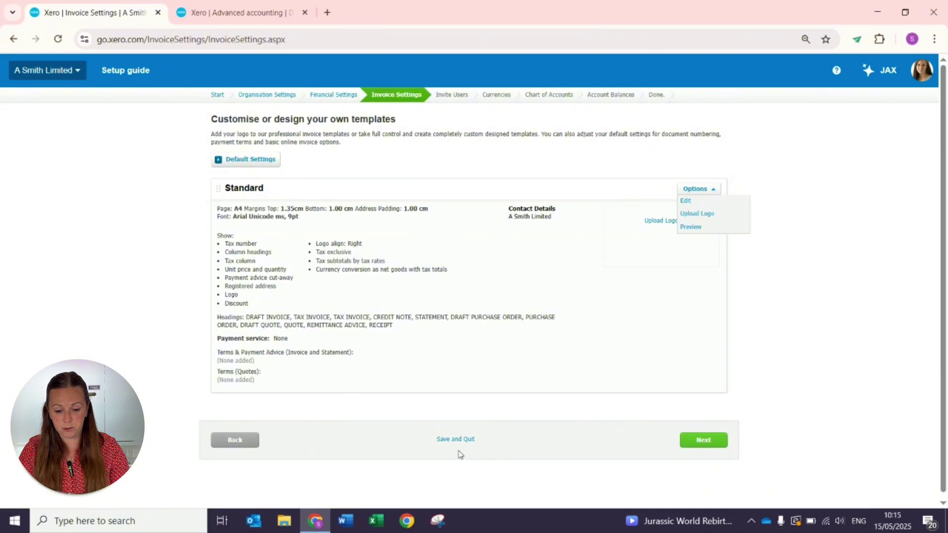
left_click(699, 445)
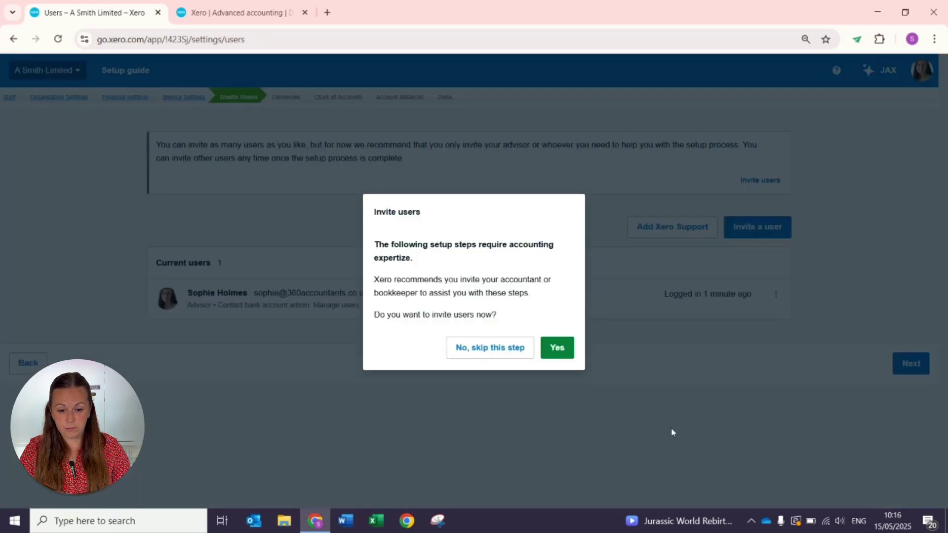
Skip inviting users and continue past the currencies stage without adding a foreign currency.
left_click(514, 350)
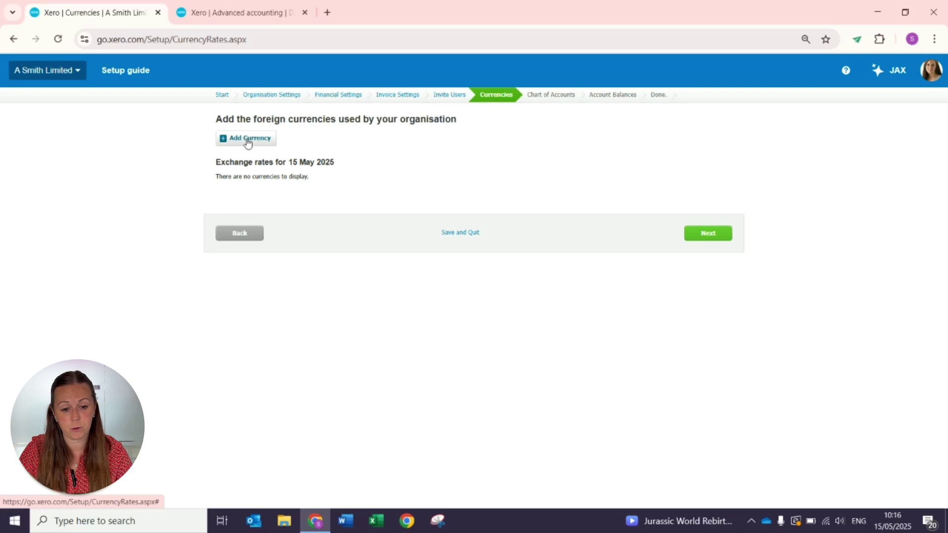
left_click(709, 239)
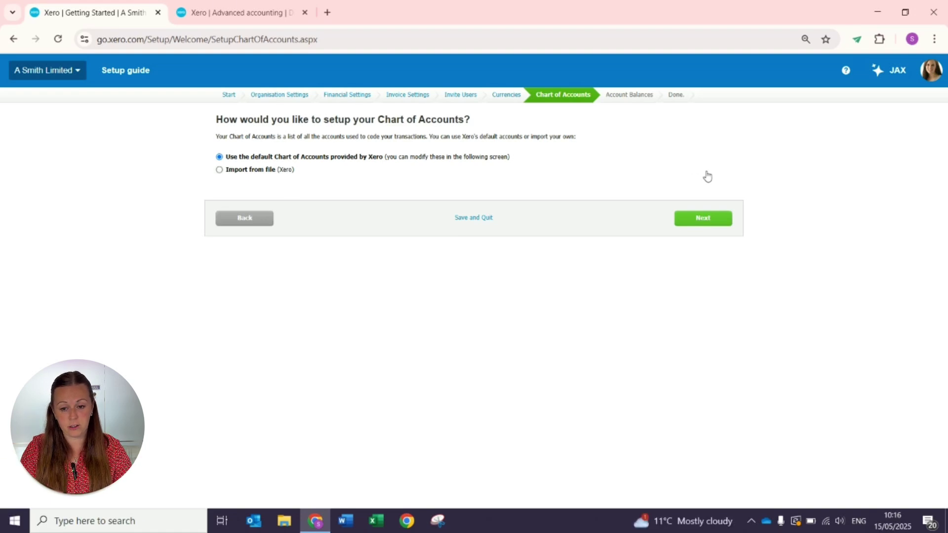
Use the default Chart of Accounts, review its accounts and continue without adding any bank accounts.
left_click(706, 217)
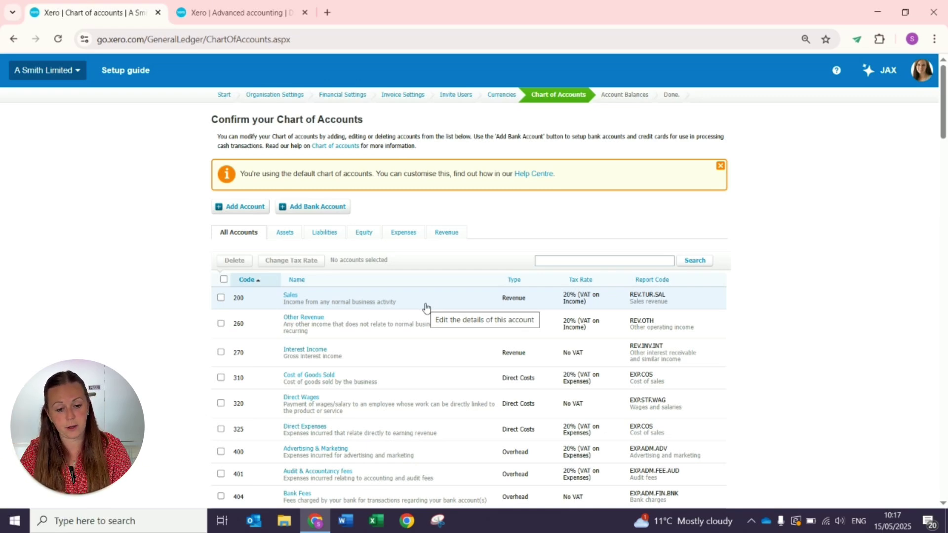
scroll(427, 308, "down", 3)
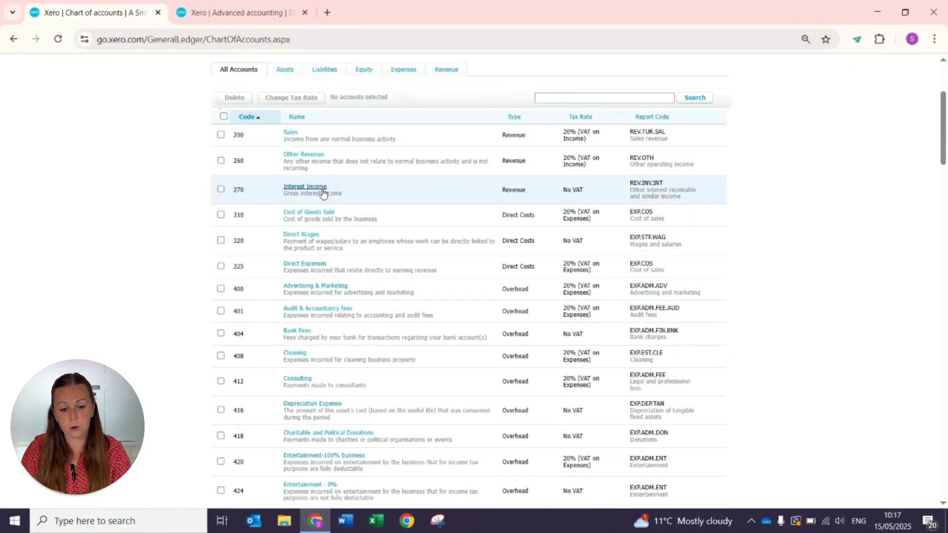
scroll(346, 348, "up", 3)
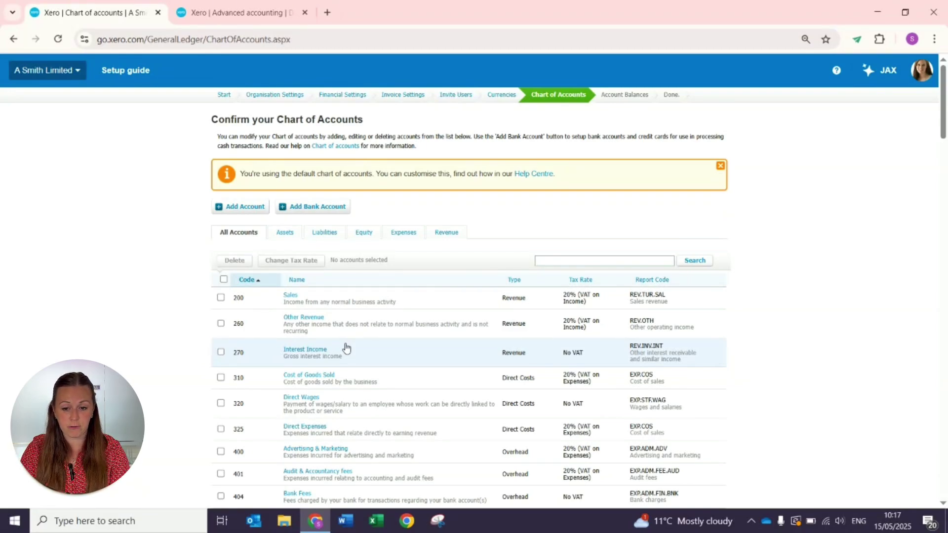
scroll(346, 348, "down", 20)
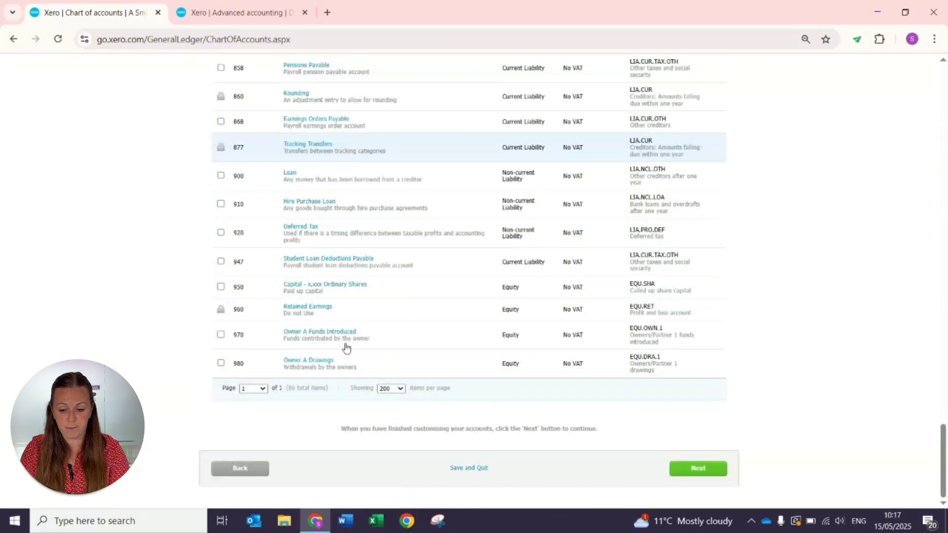
left_click(693, 469)
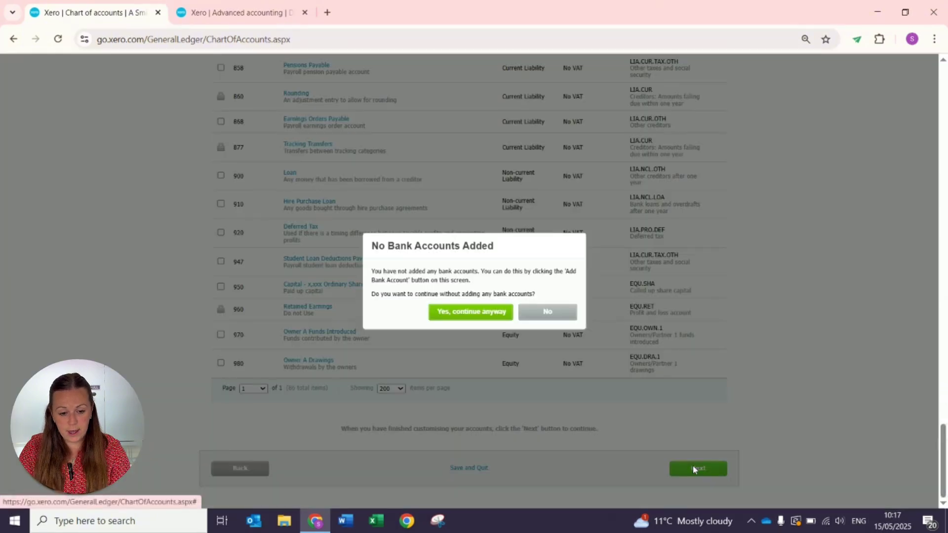
left_click(483, 316)
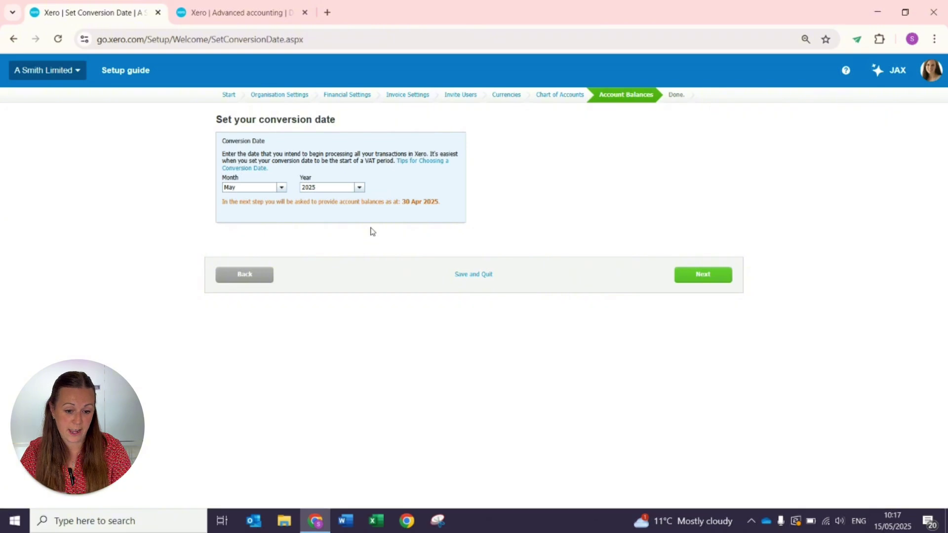
Accept May 2025 as the conversion date and show all accounts in the opening account balances list.
left_click(716, 280)
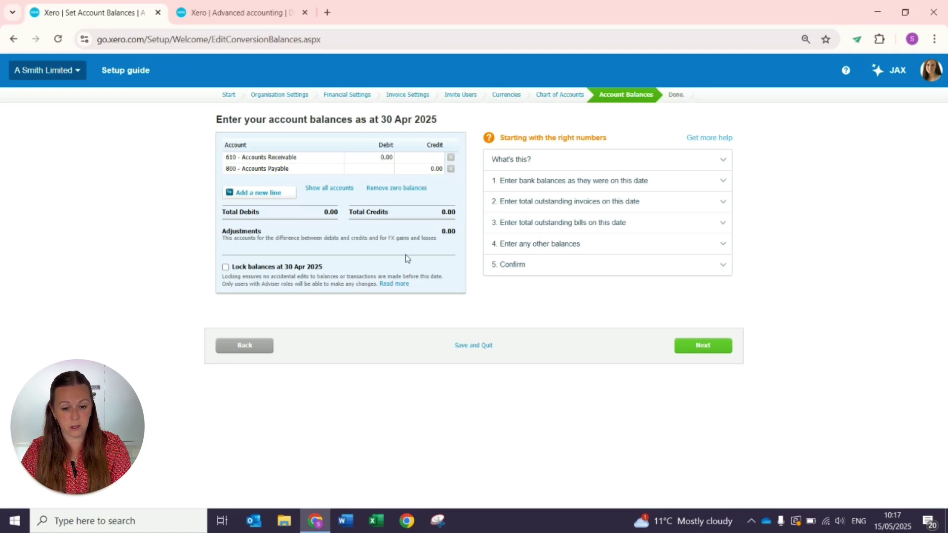
left_click(321, 192)
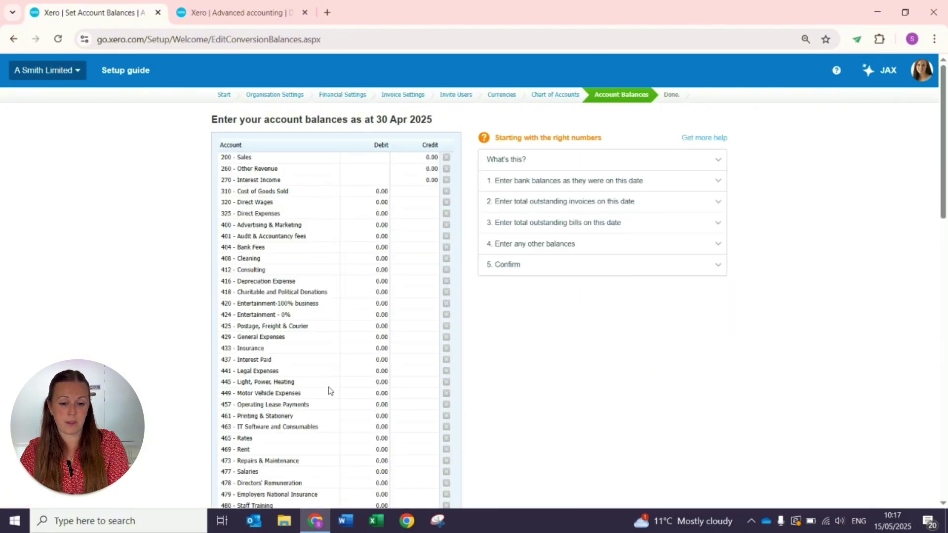
scroll(330, 390, "down", 6)
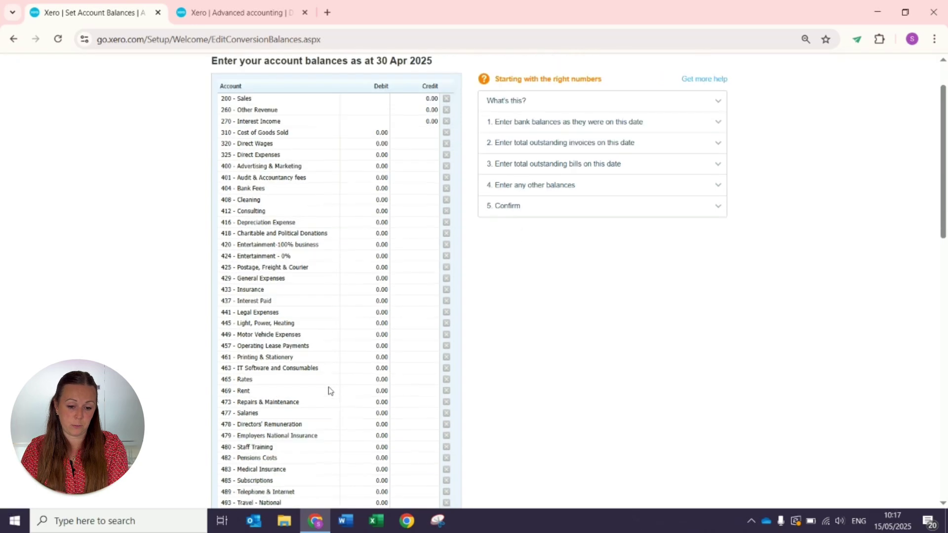
scroll(330, 390, "down", 10)
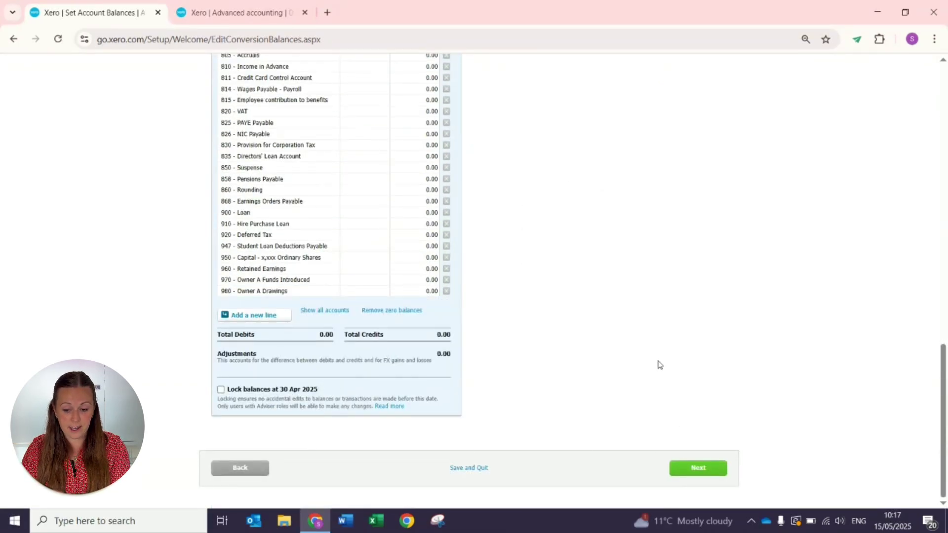
scroll(656, 344, "up", 15)
scroll(657, 343, "up", 2)
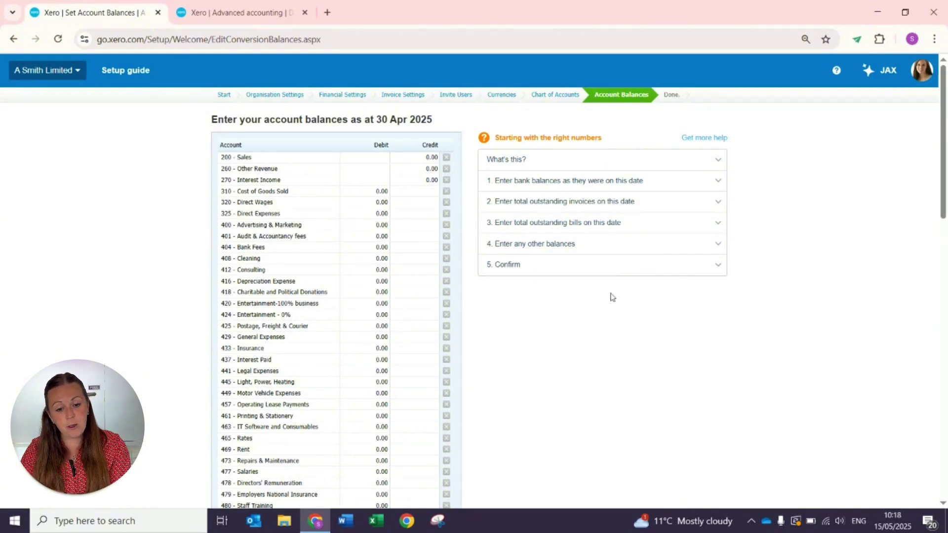
Switch to the advanced accounting page of the demo company and open its Conversion balances setting.
left_click(242, 13)
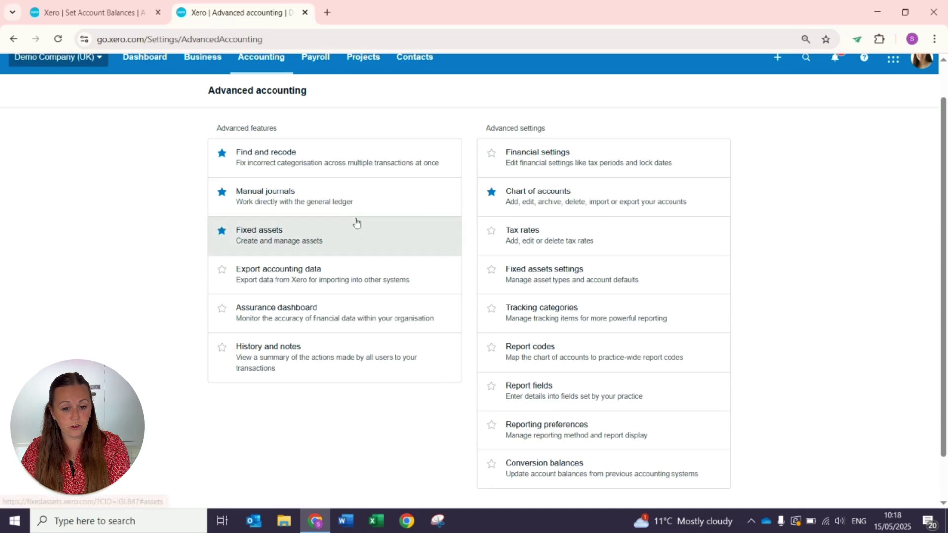
left_click(261, 98)
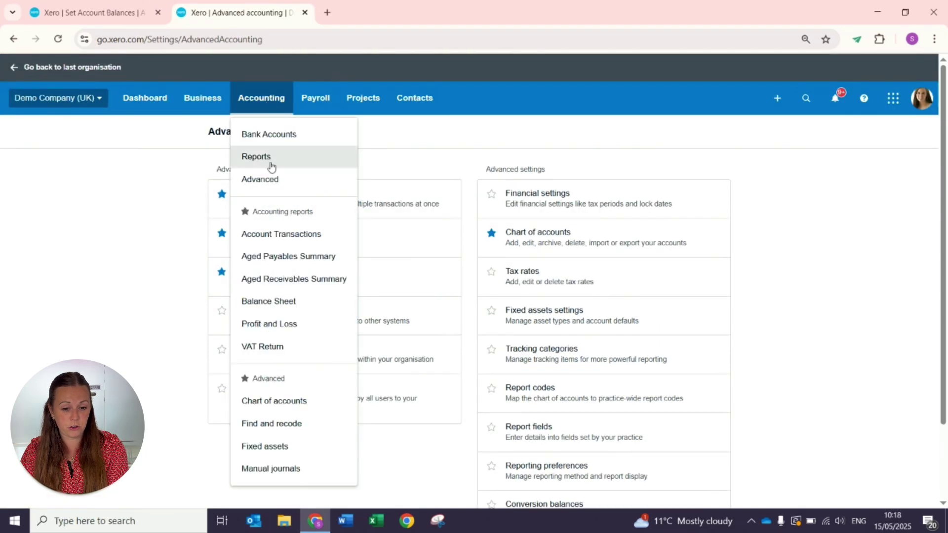
scroll(795, 324, "down", 2)
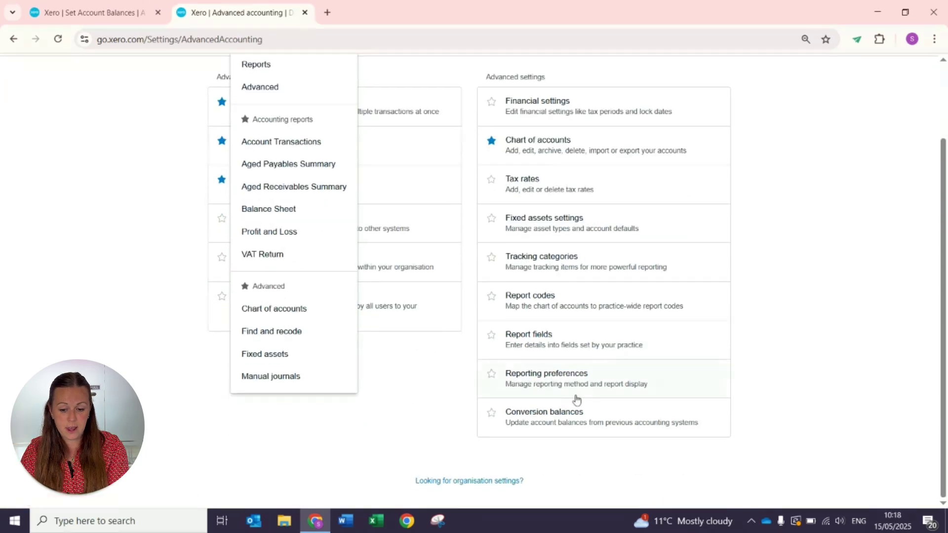
left_click(562, 448)
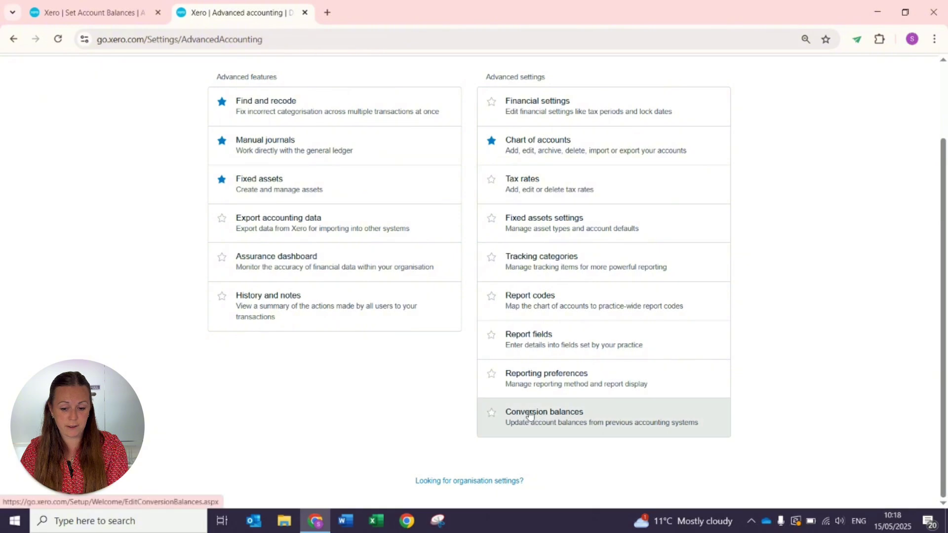
left_click(530, 416)
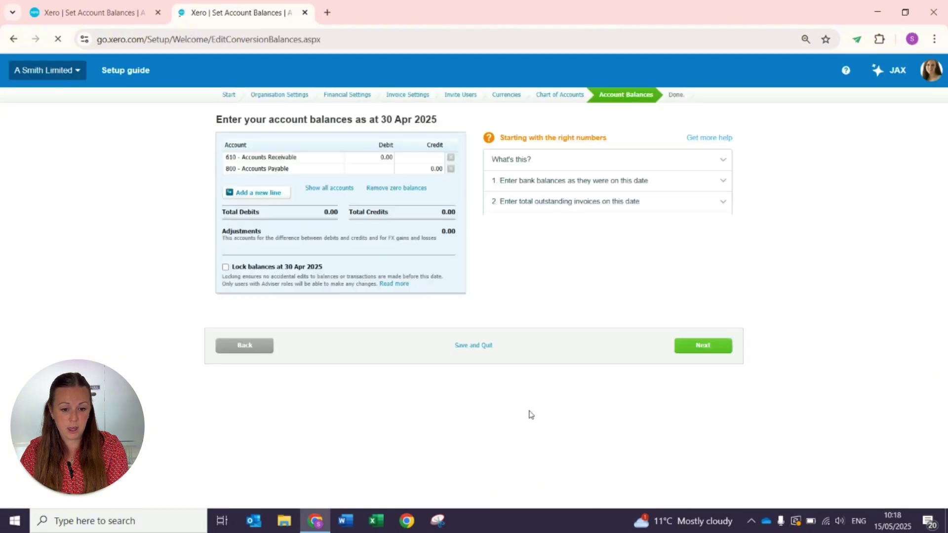